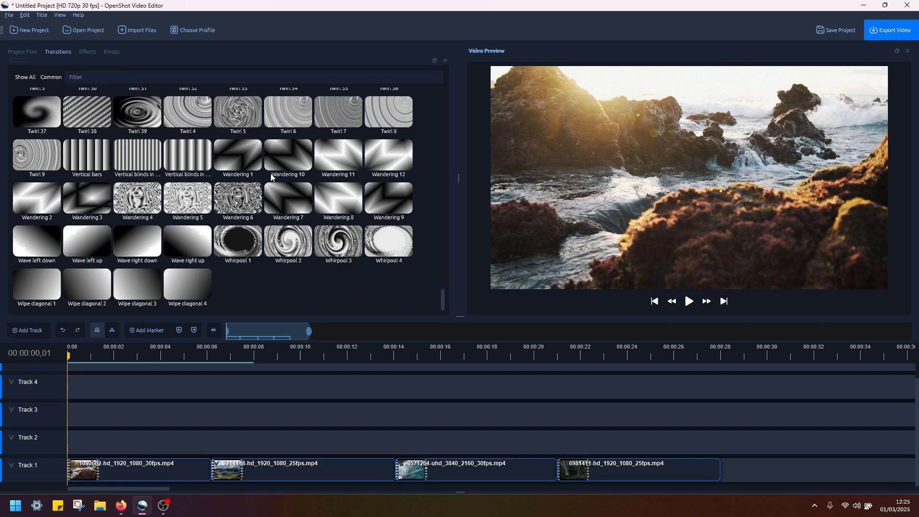
Step: Add the Circle in to out transition to Track 2 at about 5.3 seconds and open its properties
scroll(271, 177, "up", 15)
scroll(263, 173, "down", 10)
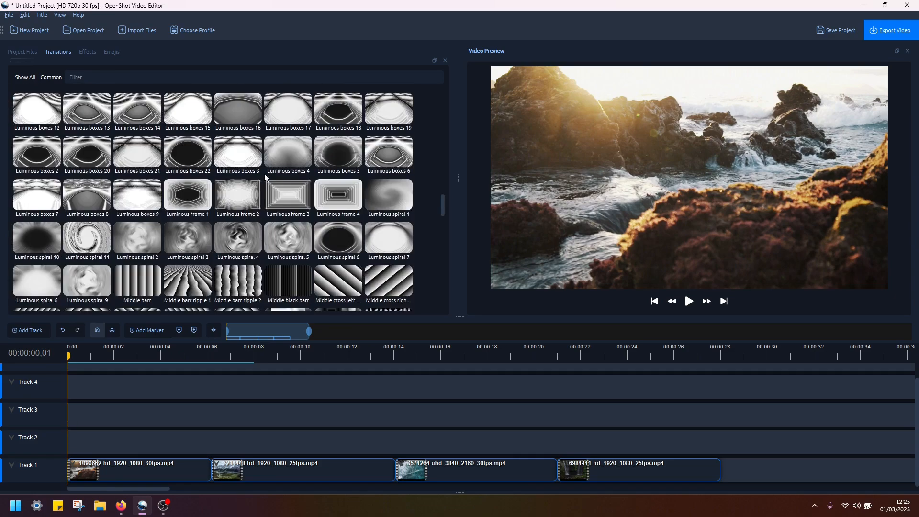
scroll(261, 184, "up", 10)
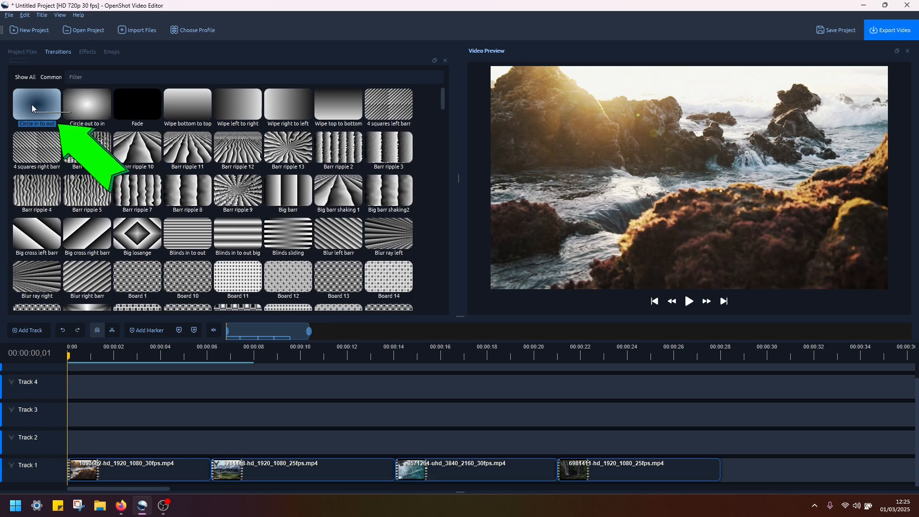
left_click_drag(35, 109, 192, 434)
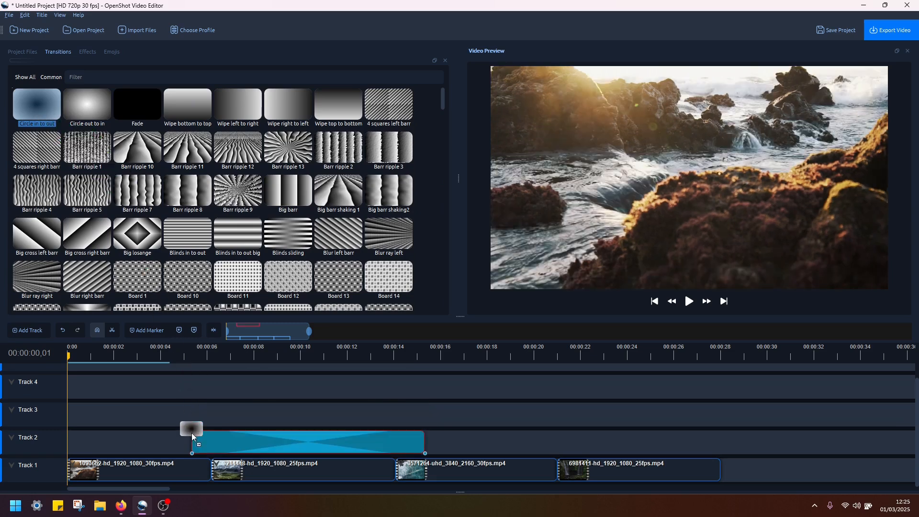
right_click(287, 436)
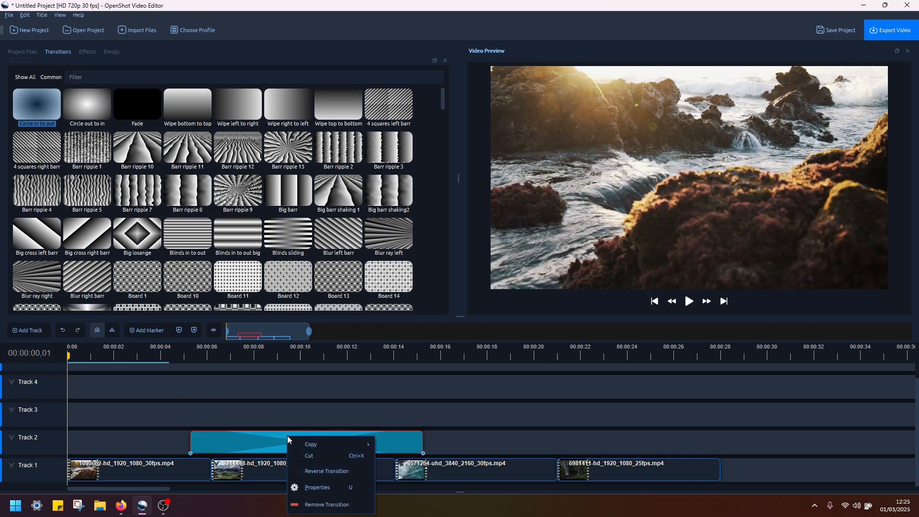
left_click(334, 487)
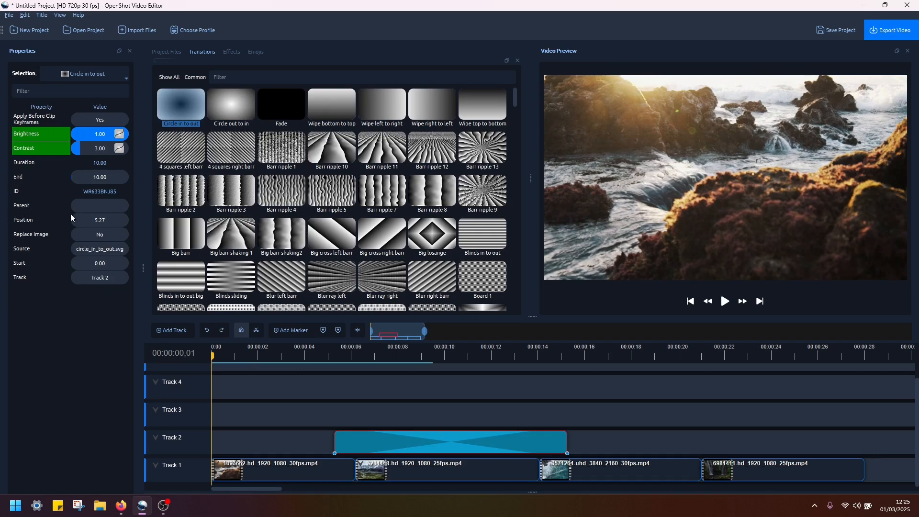
Step: Shift the Circle in to out transition along Track 2, ending with its start at about 1.6 seconds
left_click_drag(447, 445, 410, 441)
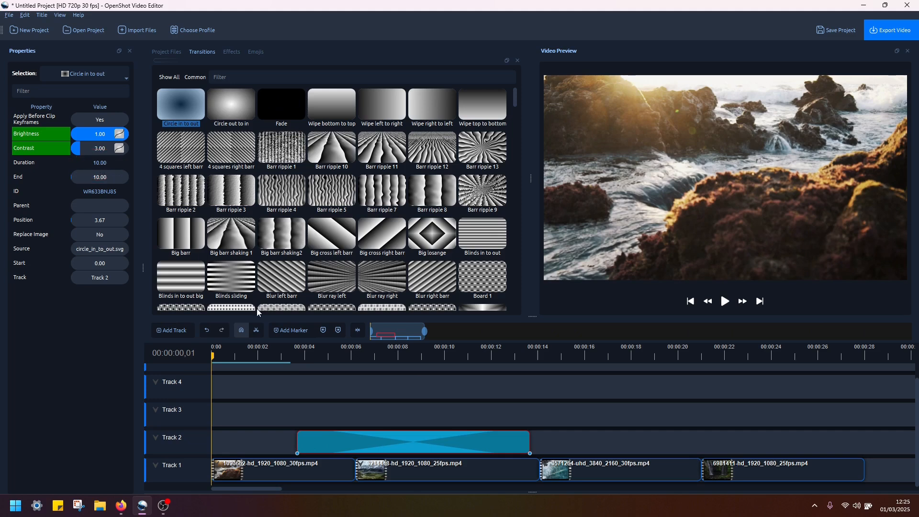
left_click_drag(378, 443, 292, 442)
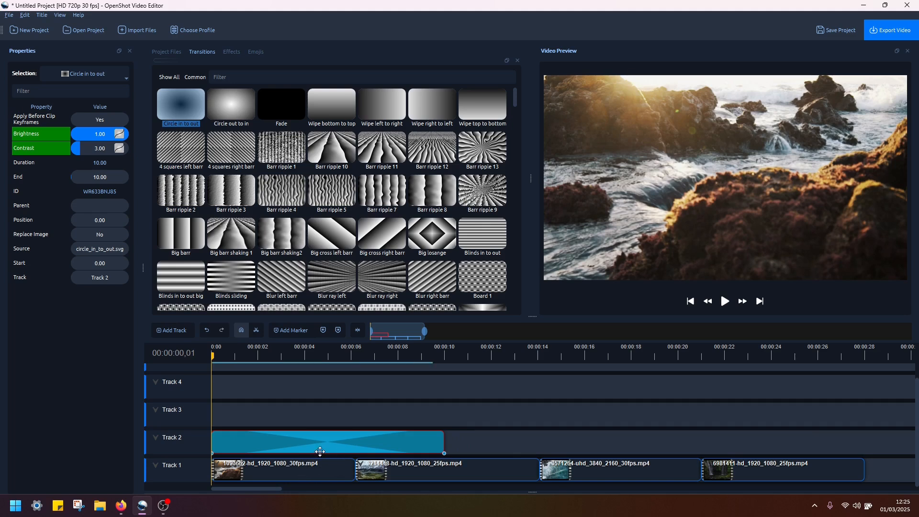
left_click_drag(319, 451, 358, 437)
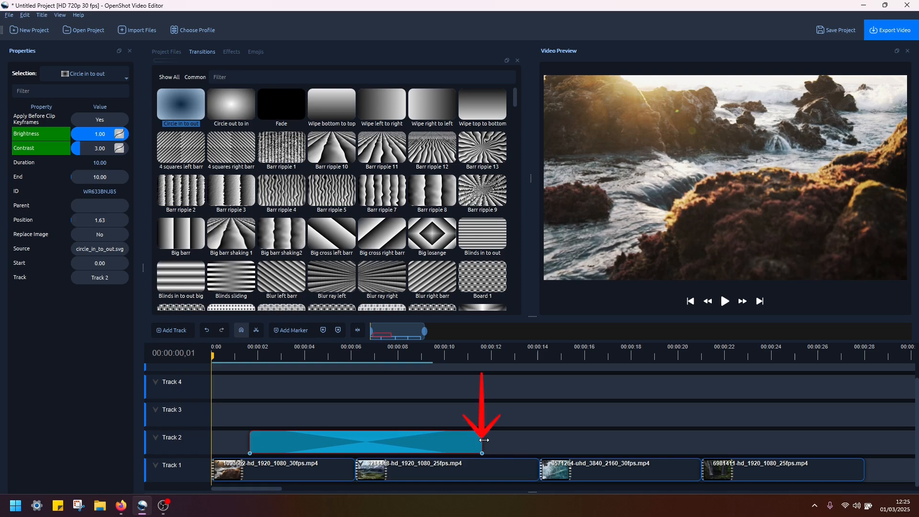
Step: Shorten the Circle in to out transition by setting its End to 1.5 seconds
left_click_drag(484, 440, 279, 447)
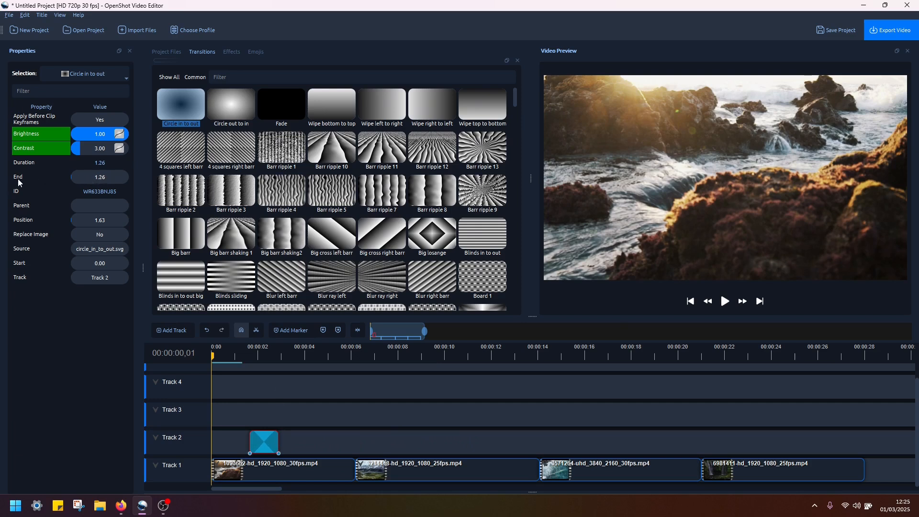
double_click(103, 178)
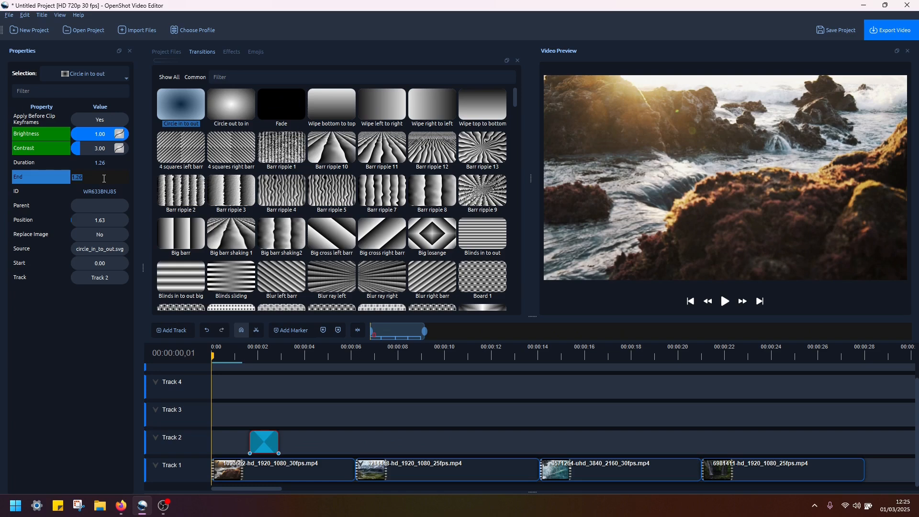
type("1.5")
key("Return")
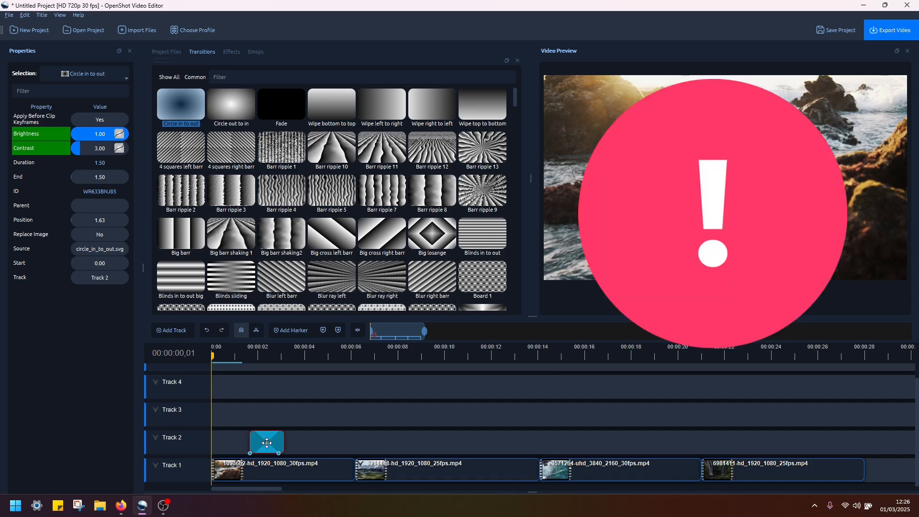
Step: Move the transition to the end of the first clip on Track 1 and slide the second clip to overlap it at 4.67 seconds
mouse_move(266, 443)
left_mouse_down()
mouse_move(332, 440)
mouse_move(334, 470)
mouse_move(311, 471)
mouse_move(334, 470)
left_mouse_up()
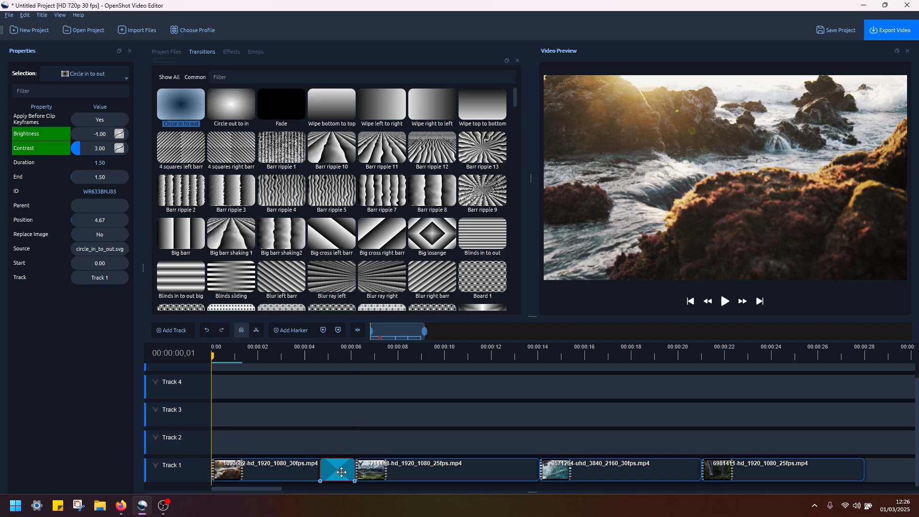
left_click(418, 472)
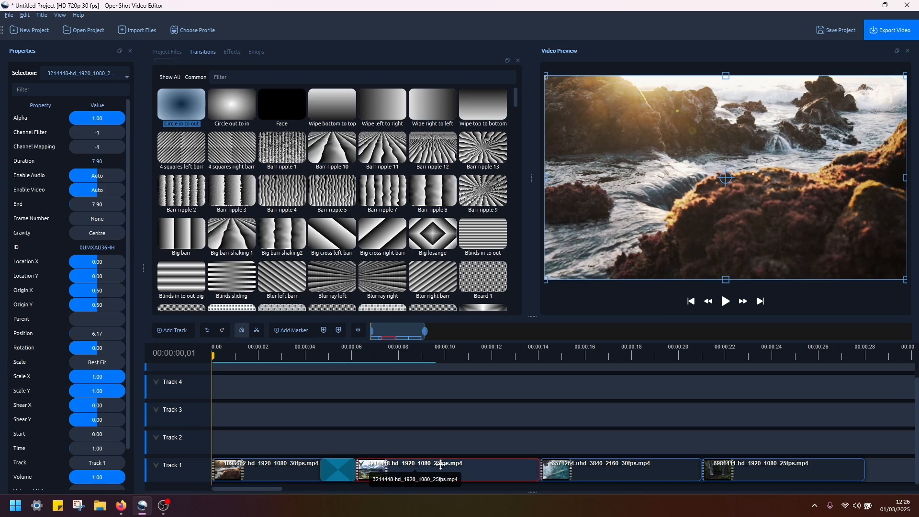
left_click_drag(431, 464, 399, 468)
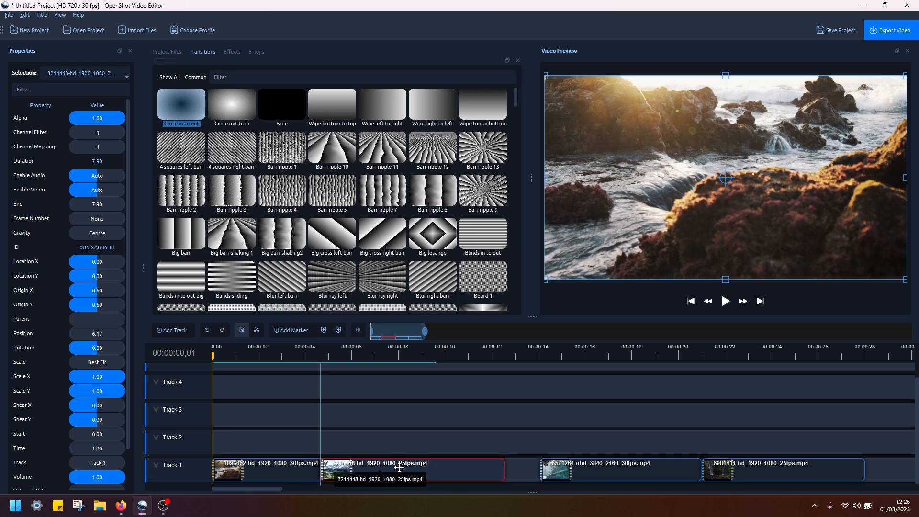
left_click_drag(400, 467, 338, 465)
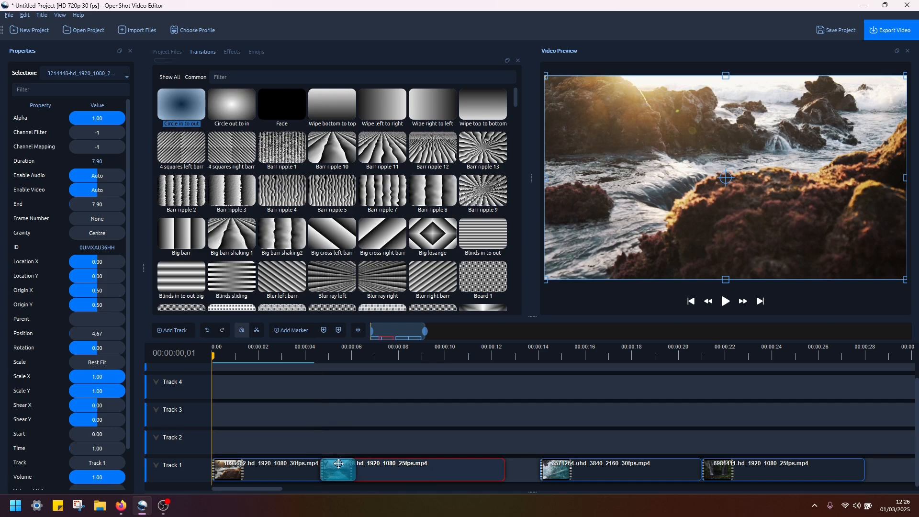
left_click(274, 464)
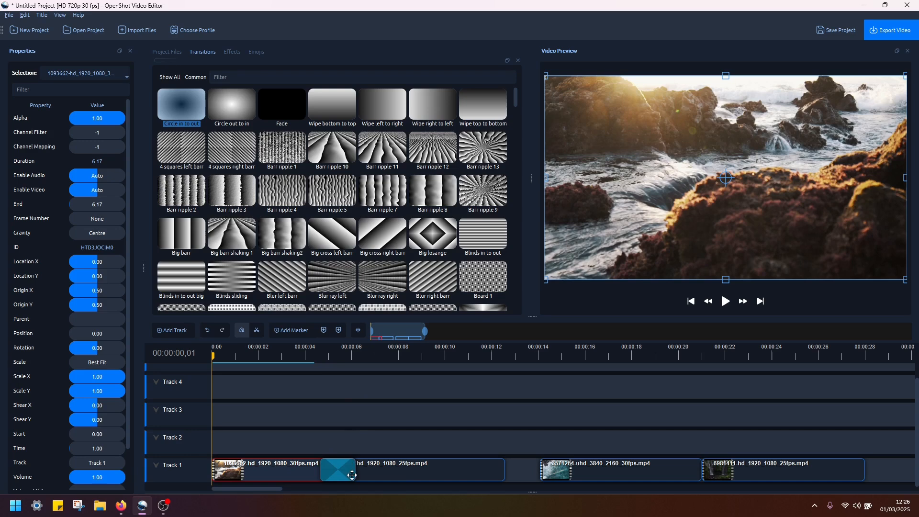
left_click(404, 473)
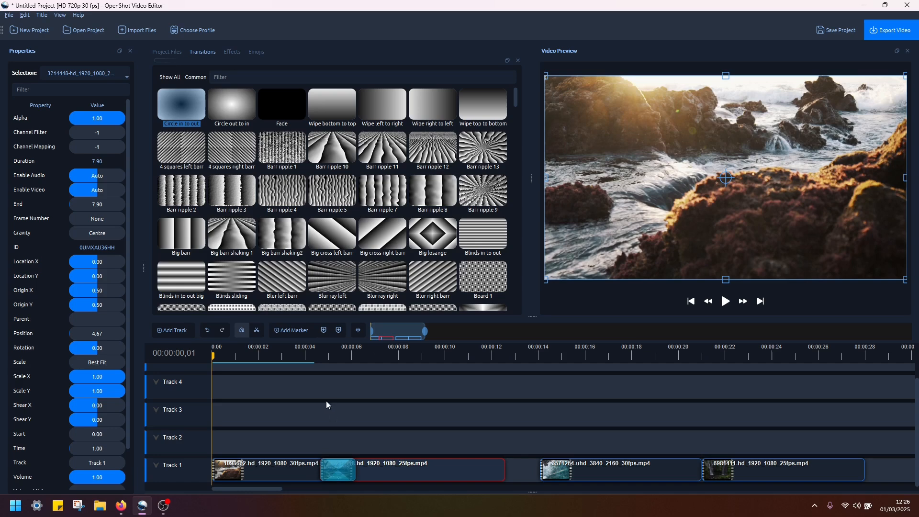
Step: Preview the transition between the first and second clips from shortly before it starts, and return the playhead to about 3 seconds
left_click(292, 356)
left_click_drag(292, 357, 298, 358)
key("space")
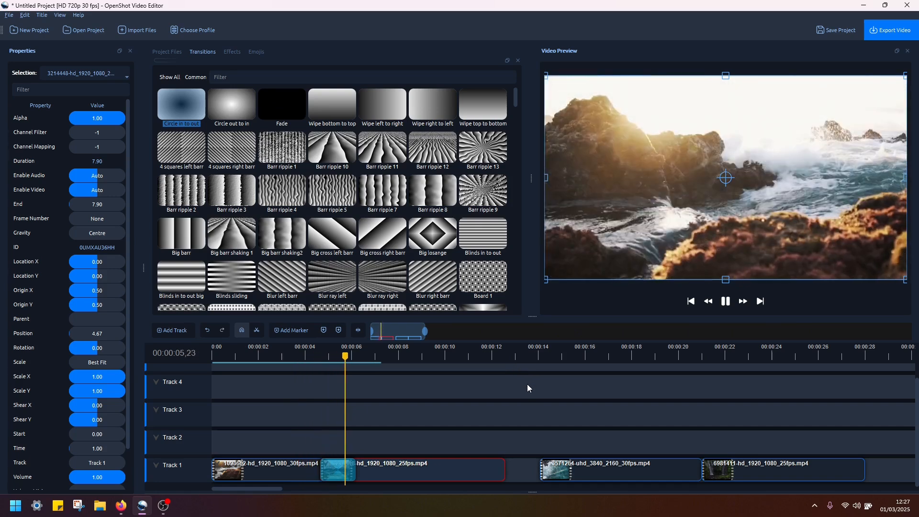
key("space")
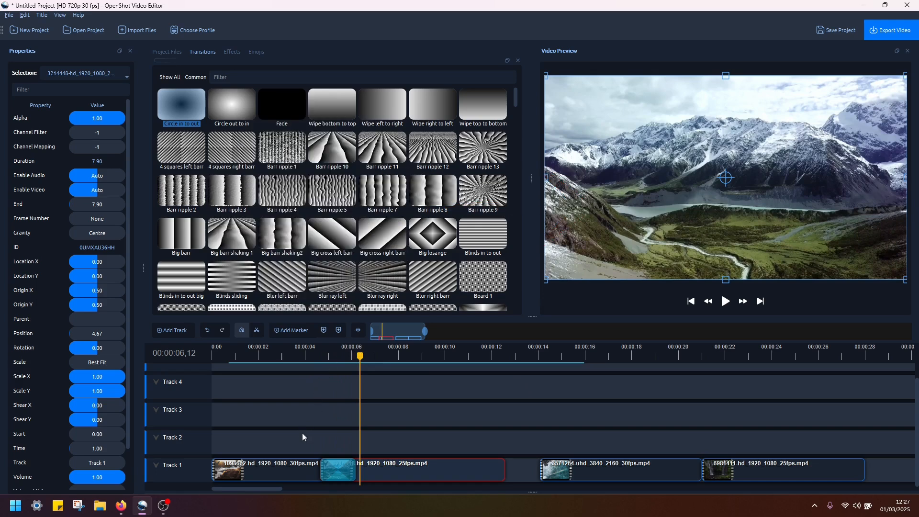
left_click_drag(360, 356, 283, 354)
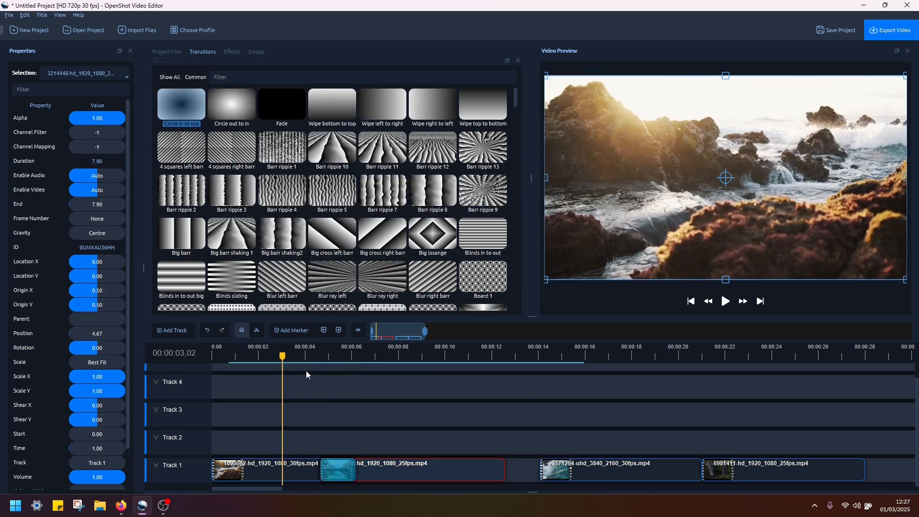
Step: Reverse the Circle in to out transition between the first two clips on Track 1
left_click(336, 467)
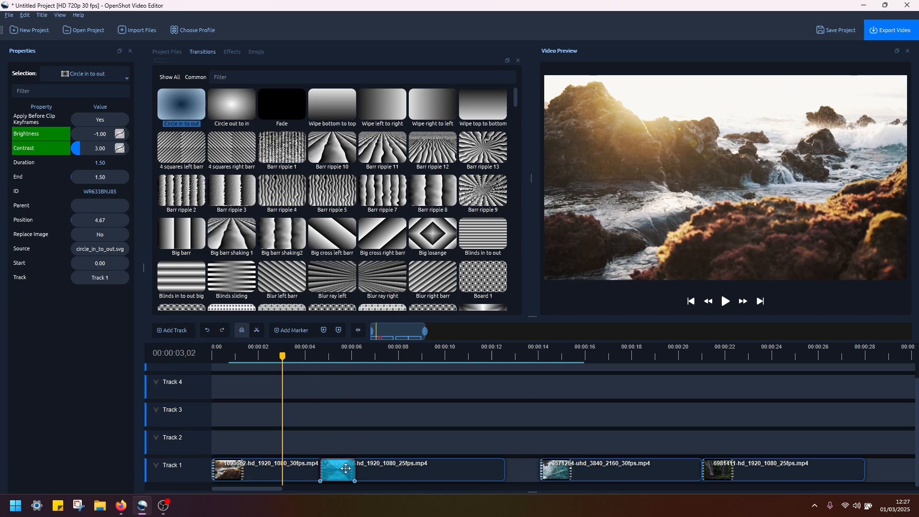
right_click(335, 468)
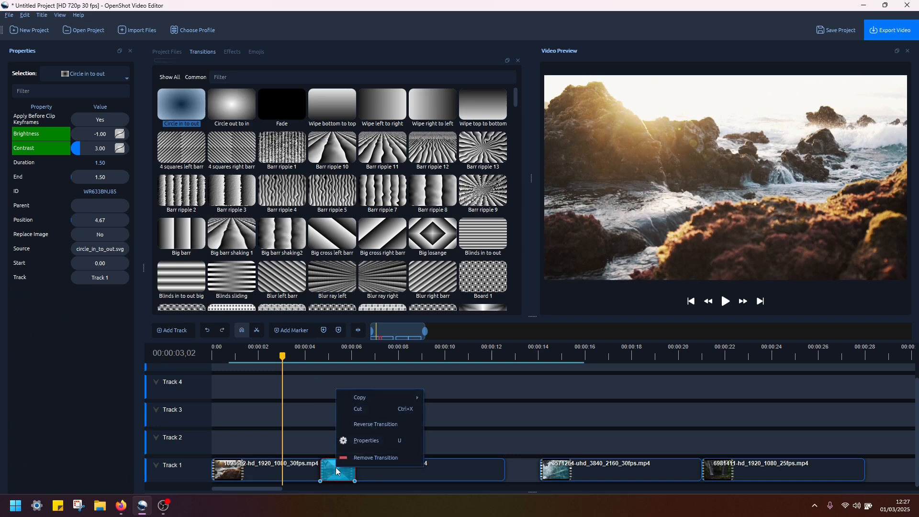
left_click(406, 424)
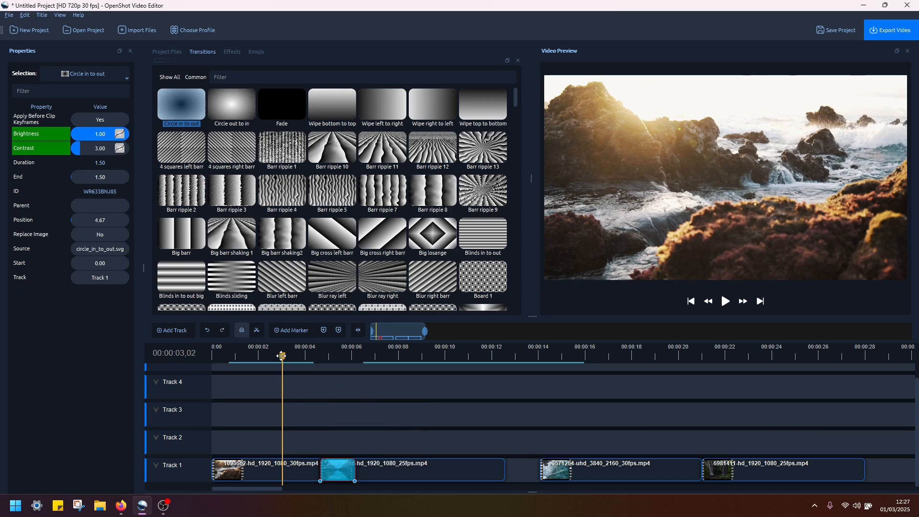
Step: Play back the reversed Circle in to out transition to check how it looks
left_click_drag(282, 356, 290, 356)
key("space")
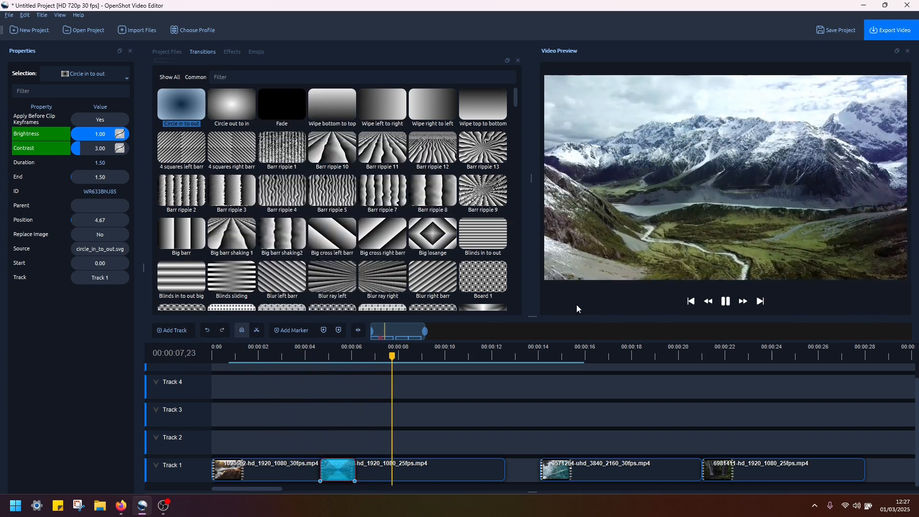
key("space")
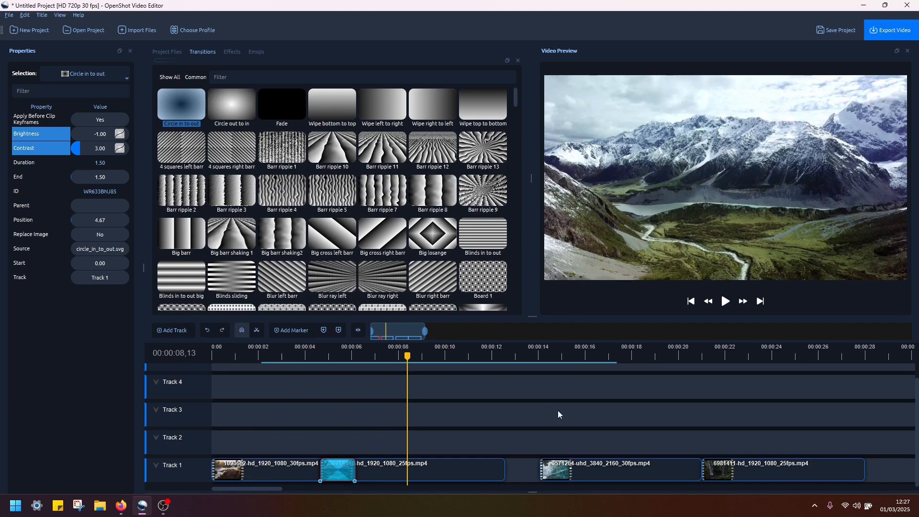
Step: Add the Sunlight 1 transition to Track 2 at about 11.5 seconds and set its End to 2 seconds
scroll(330, 194, "down", 10)
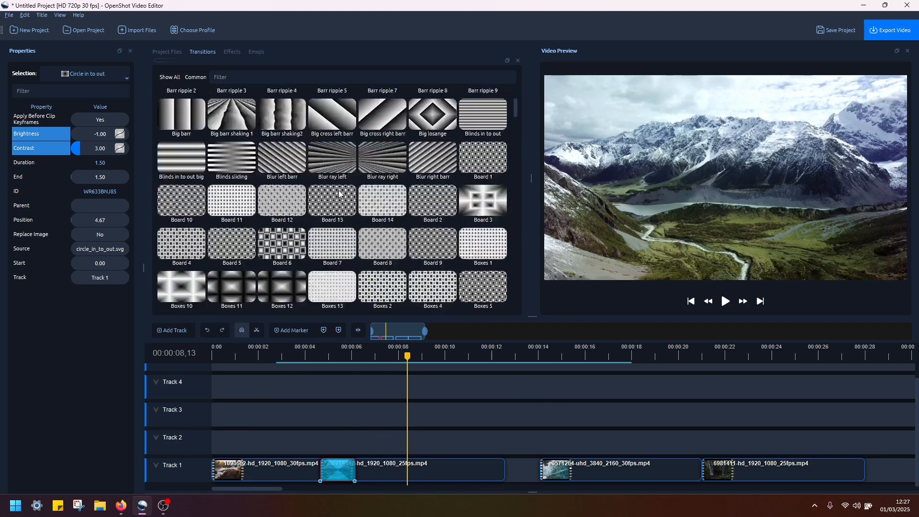
scroll(341, 193, "down", 10)
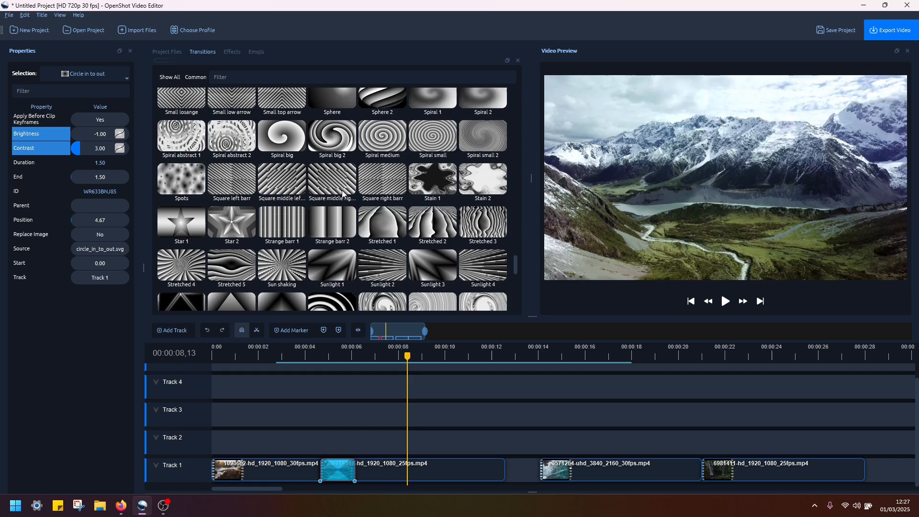
scroll(364, 221, "up", 4)
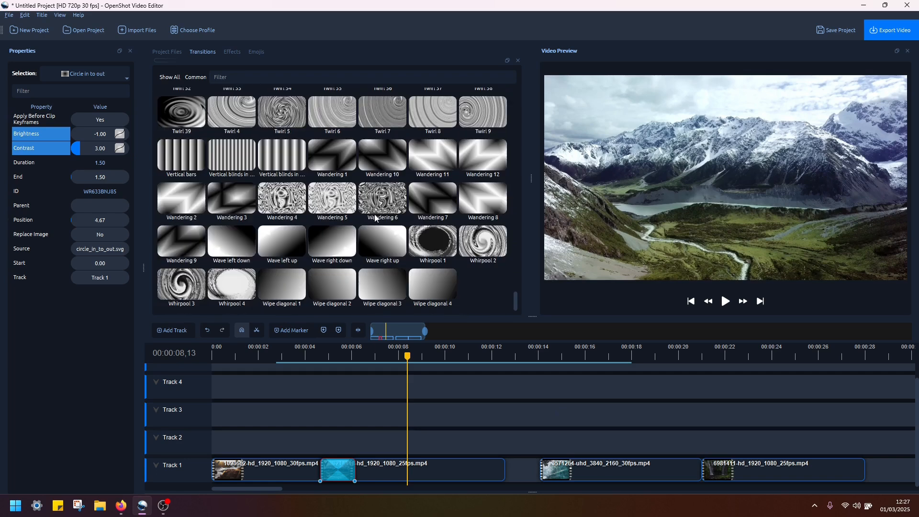
left_click_drag(332, 215, 522, 432)
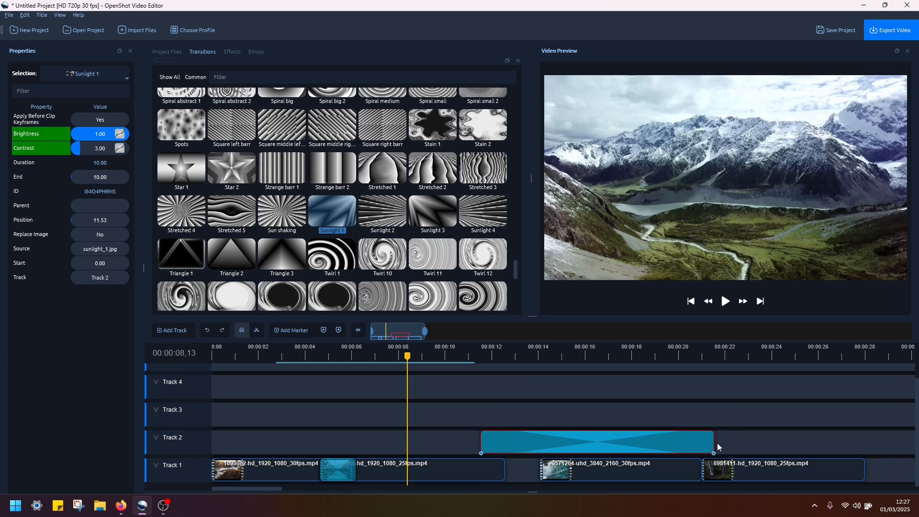
double_click(105, 177)
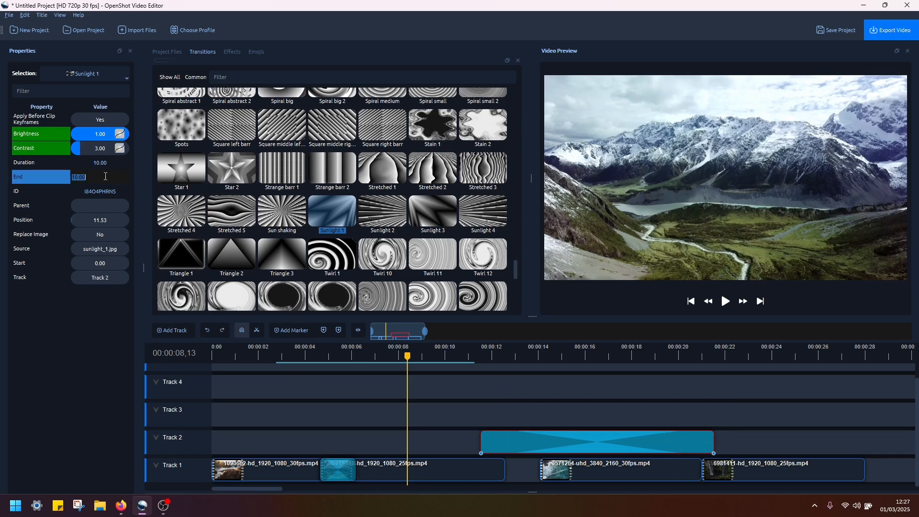
type("2")
key("Return")
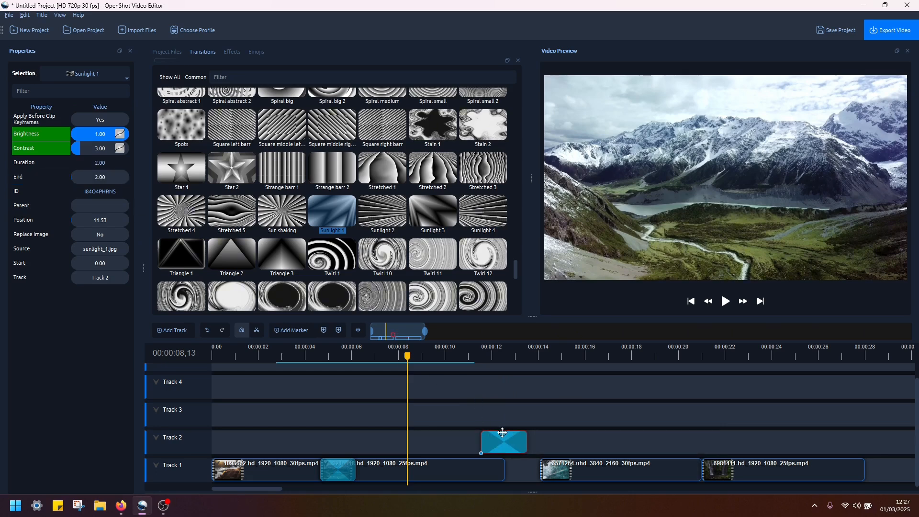
Step: Move the Sunlight 1 transition to the end of the second clip on Track 1 and slide the third clip to overlap it
left_click_drag(506, 442, 482, 466)
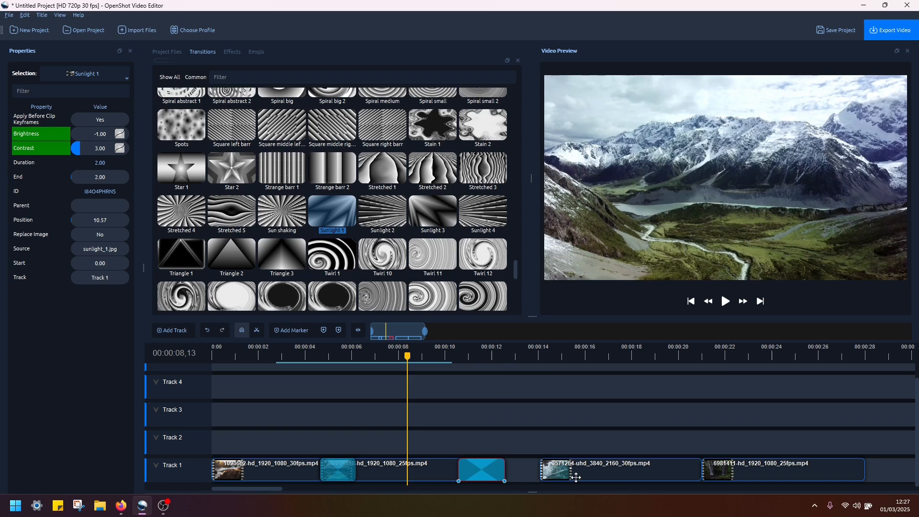
left_click_drag(626, 474, 541, 466)
left_click(481, 473)
Step: Preview the Sunlight 1 transition between the second and third clips
left_click_drag(441, 356, 426, 356)
key("space")
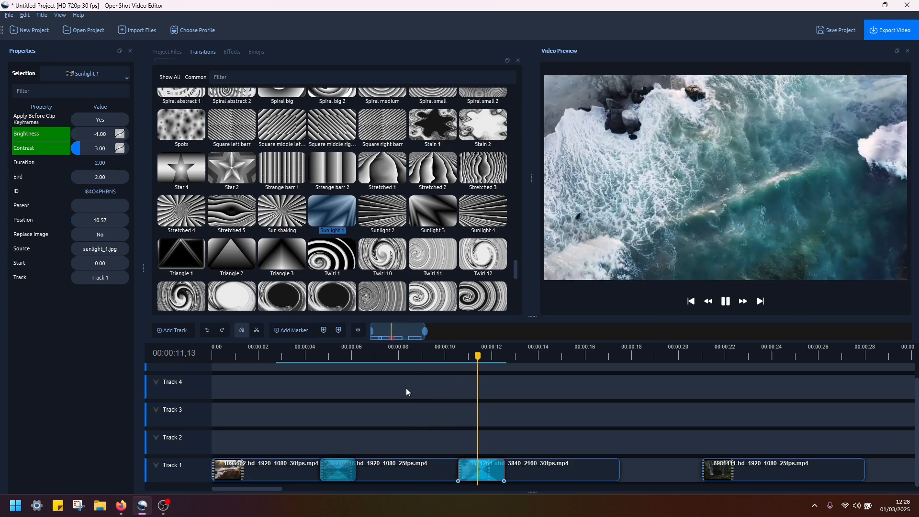
key("space")
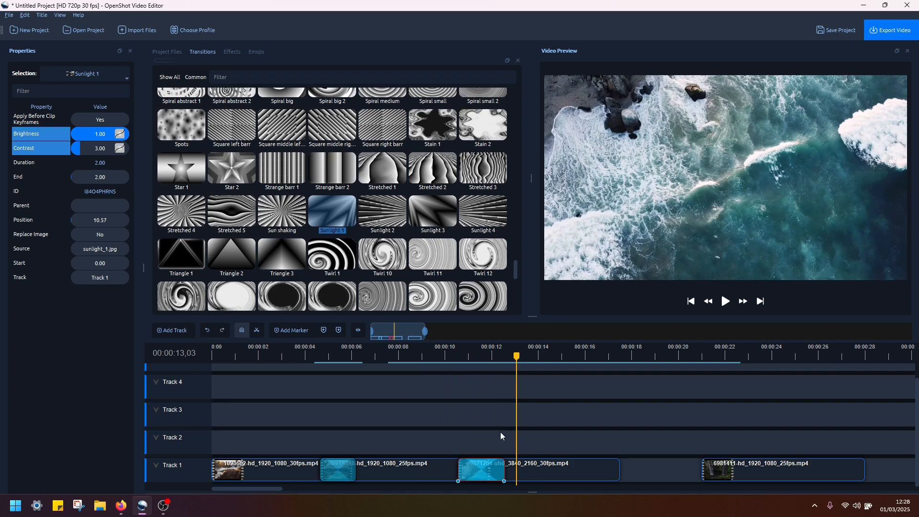
Step: Reverse the Sunlight 1 transition on Track 1 and play the timeline from about 8 seconds through the overlap
right_click(486, 469)
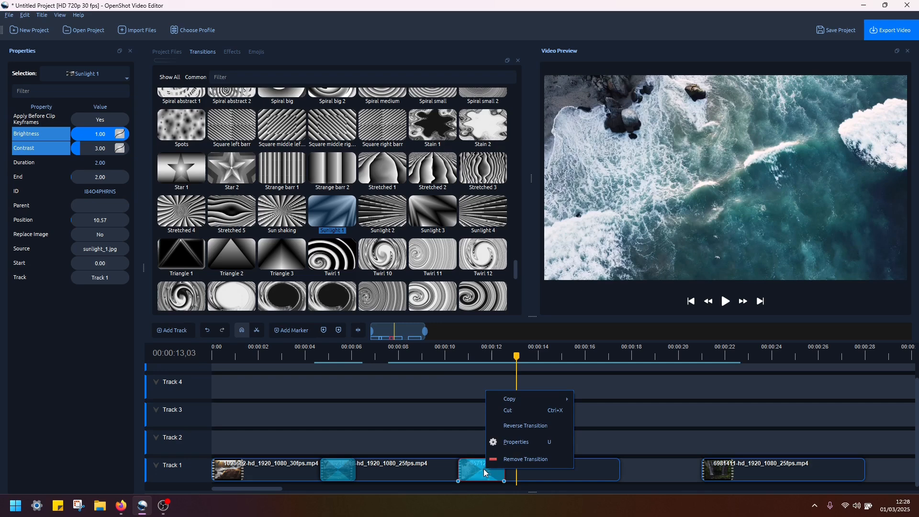
left_click(539, 425)
left_click_drag(516, 357, 403, 356)
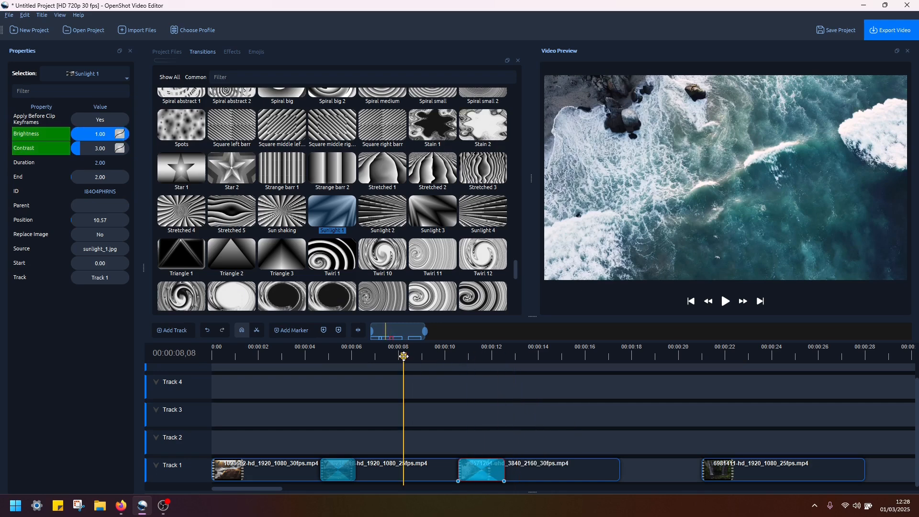
key("space")
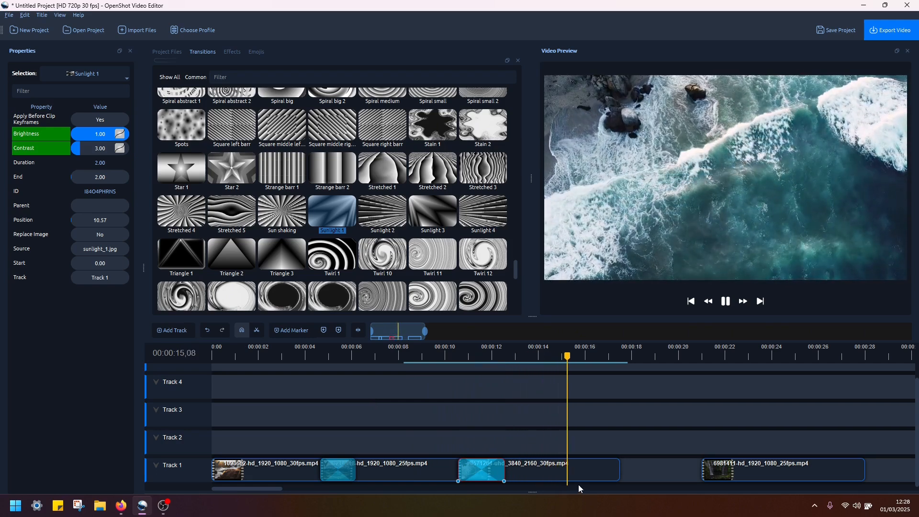
key("space")
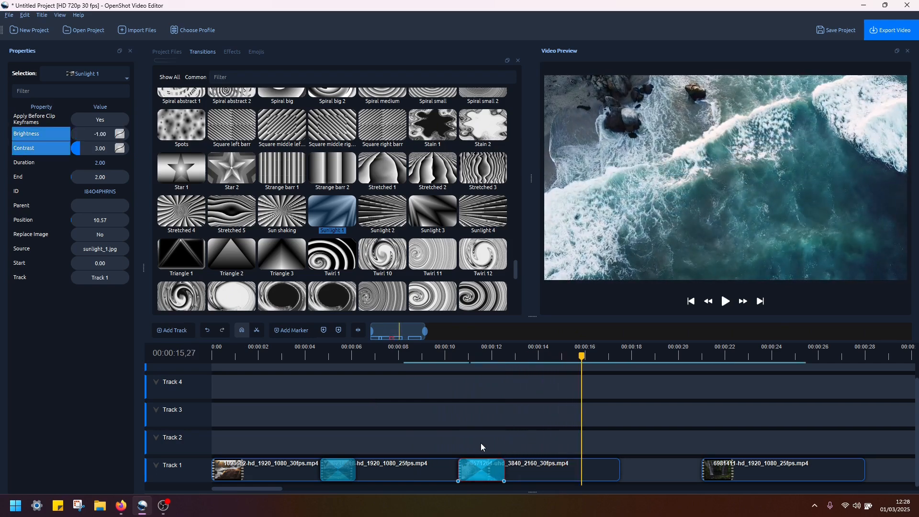
Step: Move the fourth clip on Track 1 earlier to position 18.17 and browse the available transitions
left_click_drag(772, 478, 707, 478)
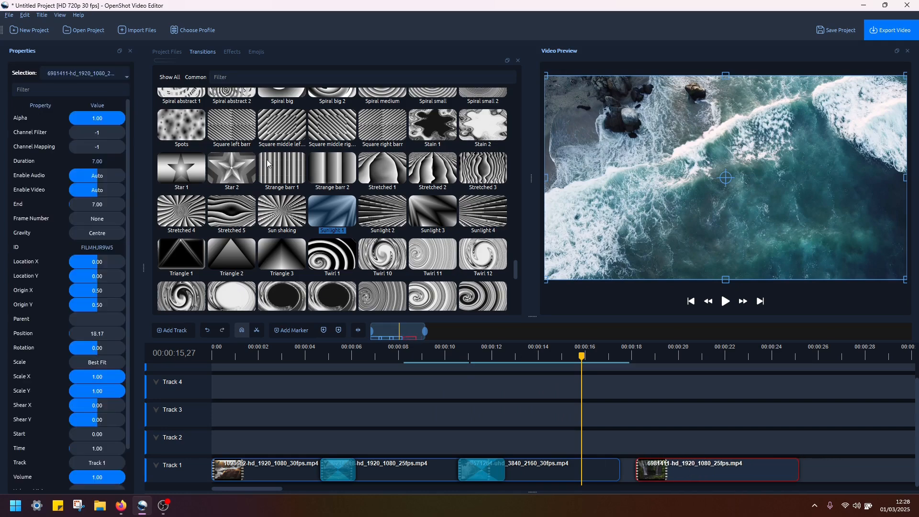
scroll(298, 186, "down", 8)
scroll(298, 187, "up", 15)
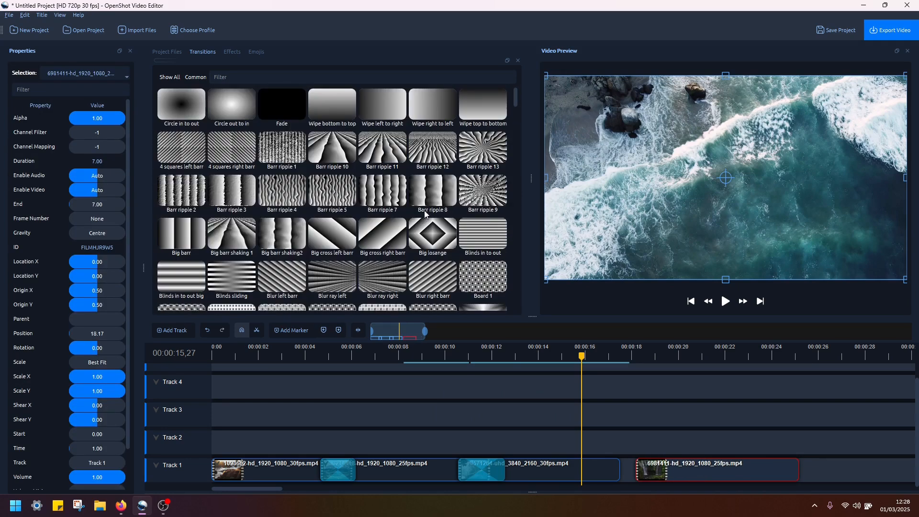
Step: Reverse the Sunlight 1 transition back to its original direction and replay the timeline from just before it
right_click(488, 471)
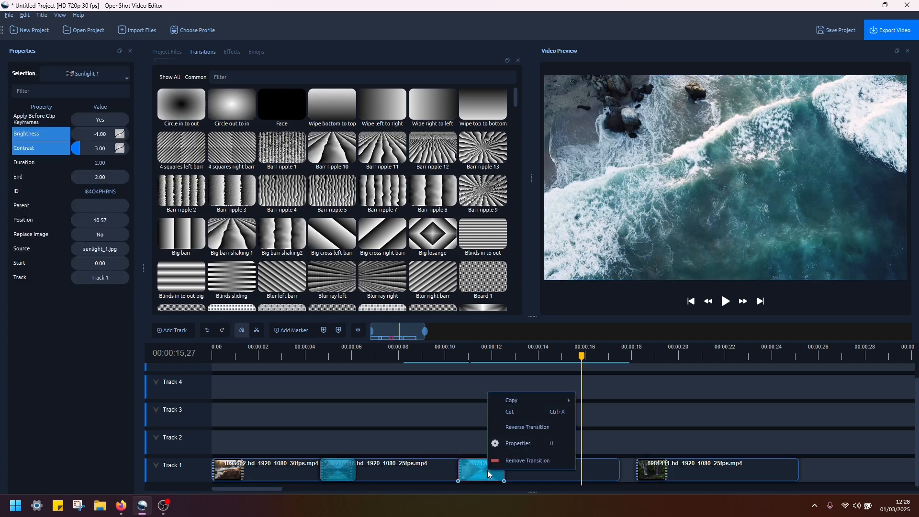
left_click(559, 427)
left_click_drag(449, 351, 438, 353)
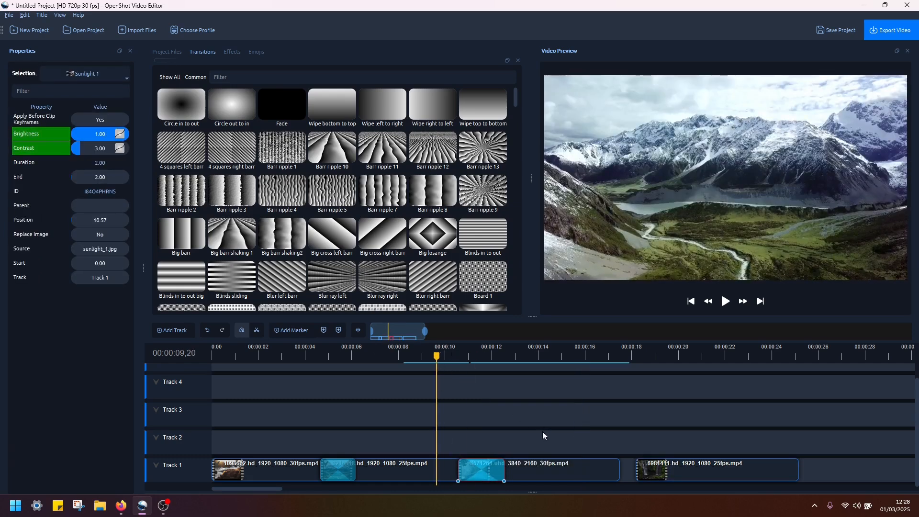
key("space")
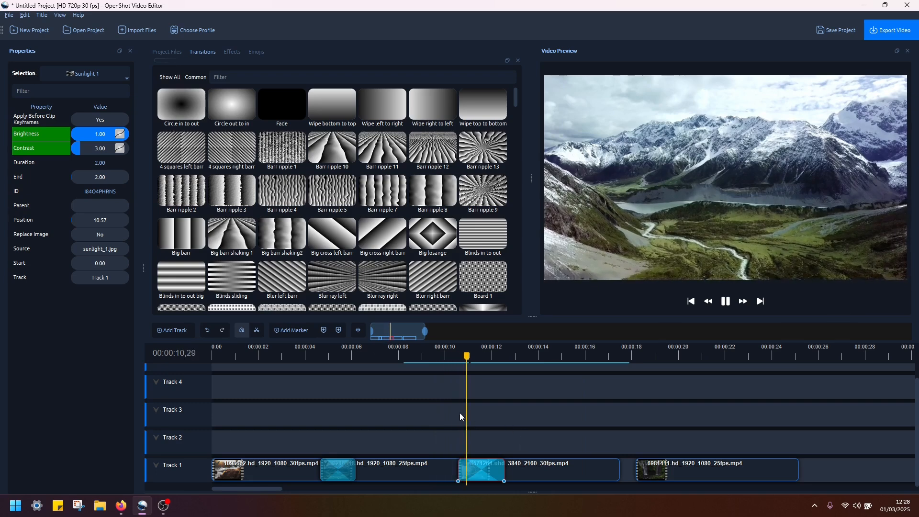
left_click_drag(440, 355, 414, 353)
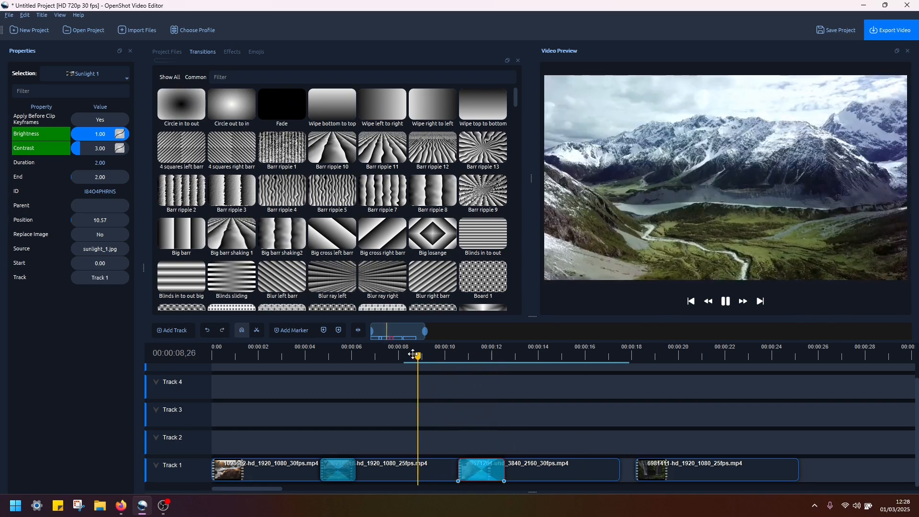
key("space")
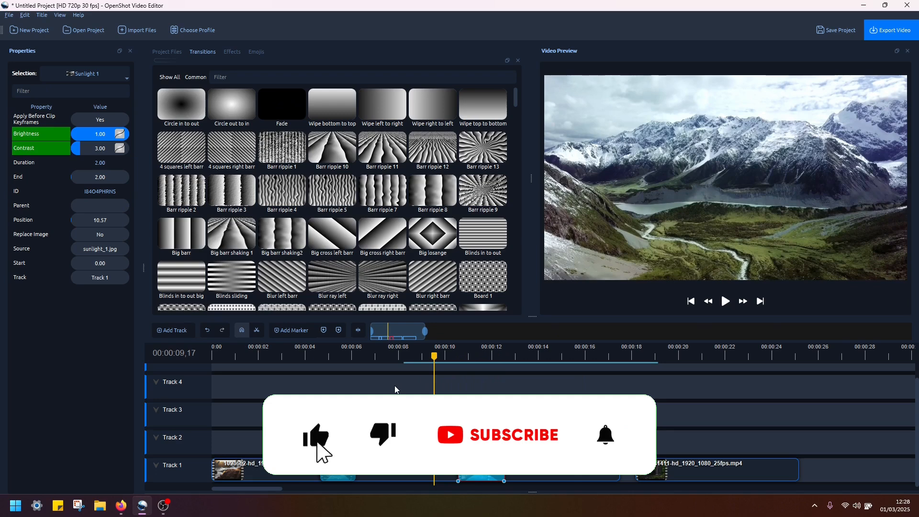